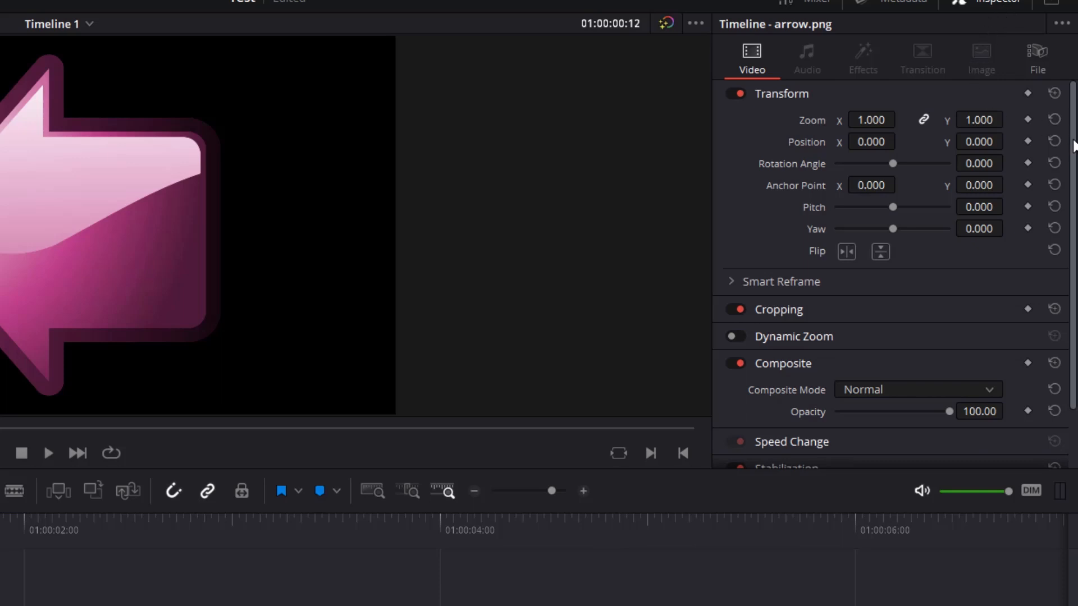
# Step: Set the arrow.png clip's horizontal position to 462, play the clip, and return to its start
pyautogui.moveTo(1074, 145); pyautogui.dragTo(1077, 112)
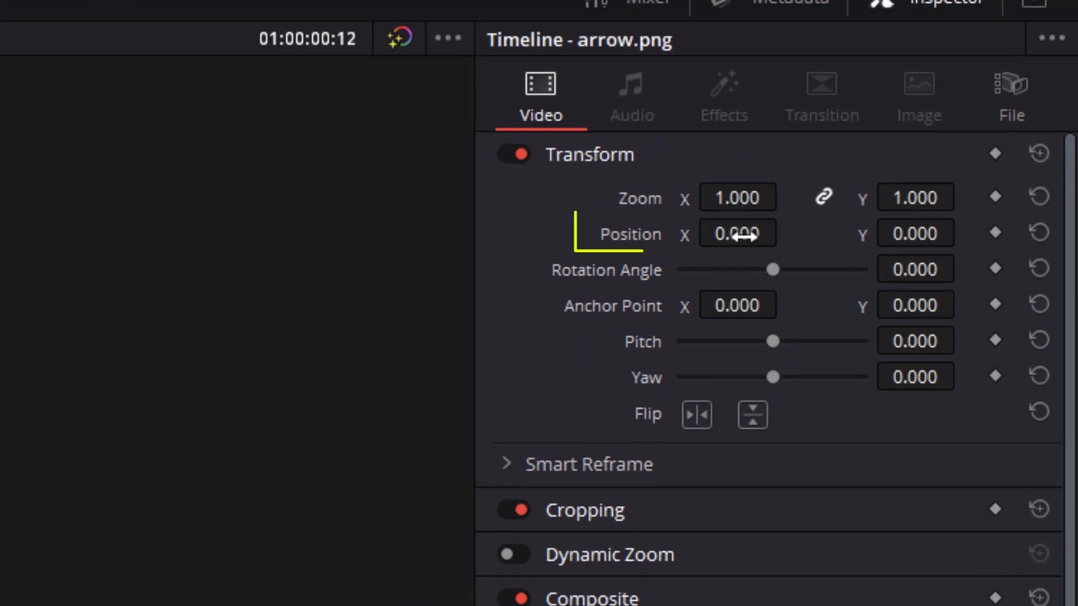
pyautogui.moveTo(749, 235); pyautogui.dragTo(785, 232)
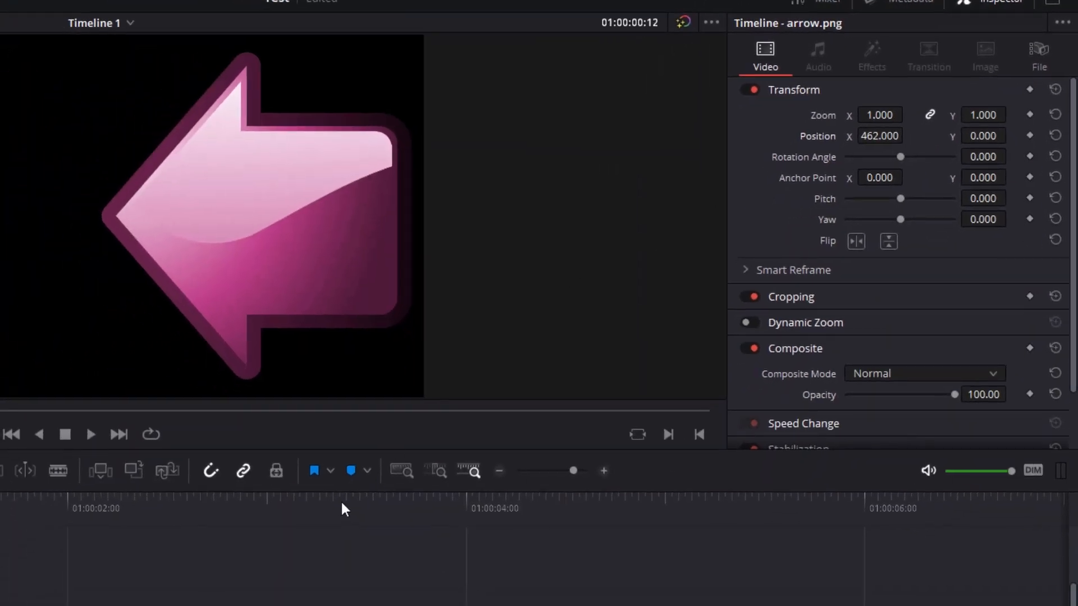
pyautogui.press('space')
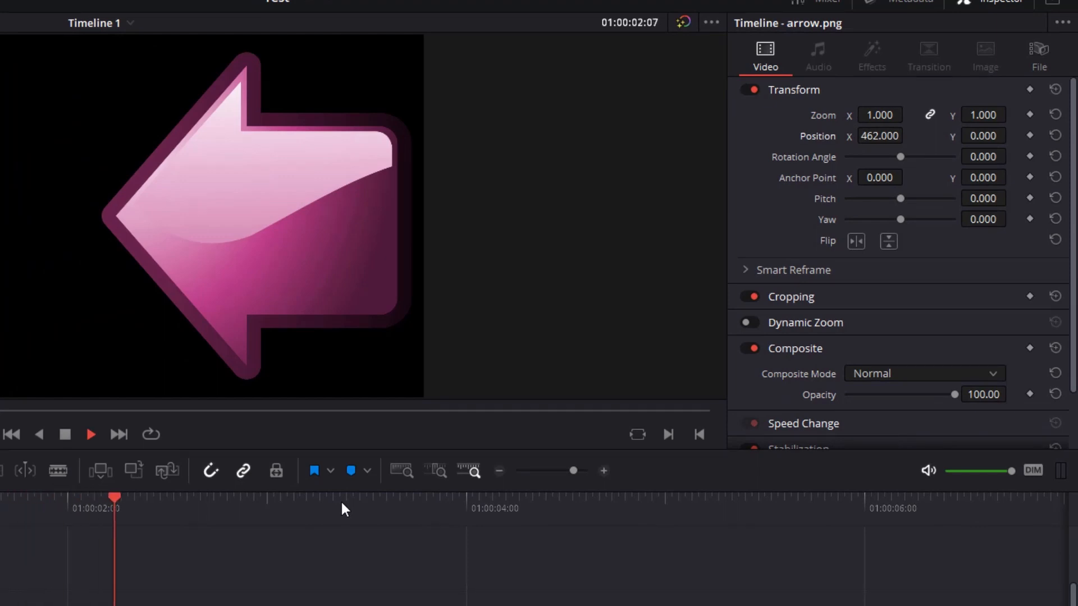
pyautogui.press('space')
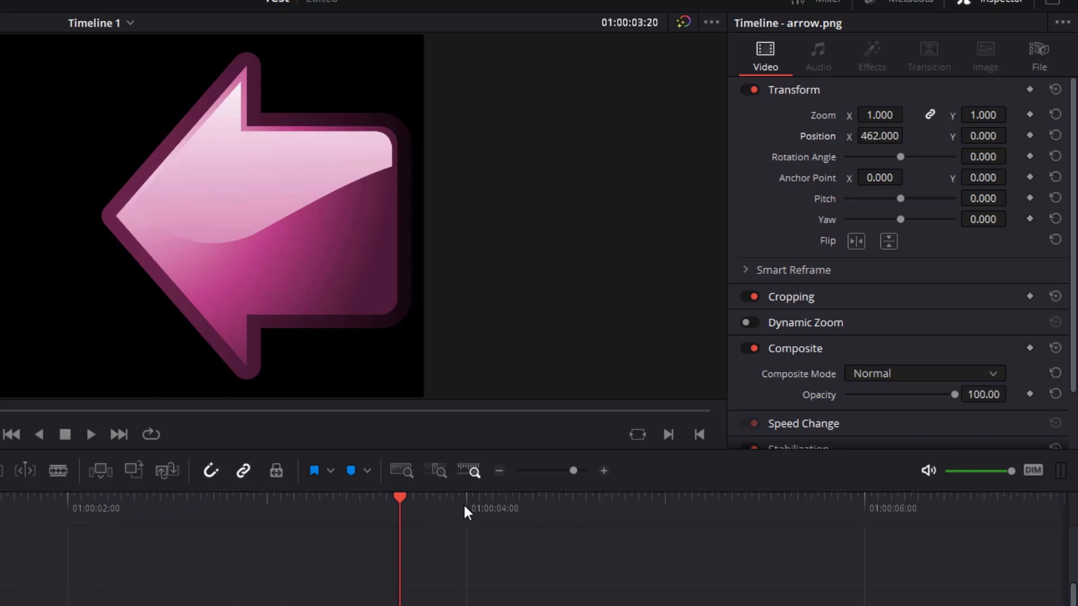
pyautogui.press('Home')
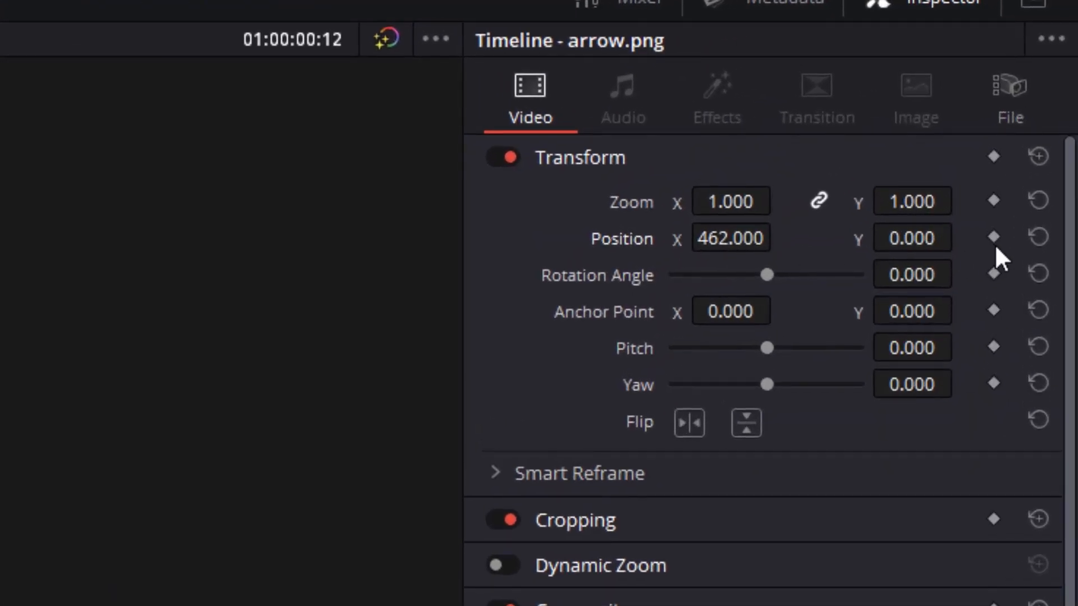
# Step: Add a position keyframe at the arrow clip's first frame, play the clip, and return to its start
pyautogui.click(995, 239)
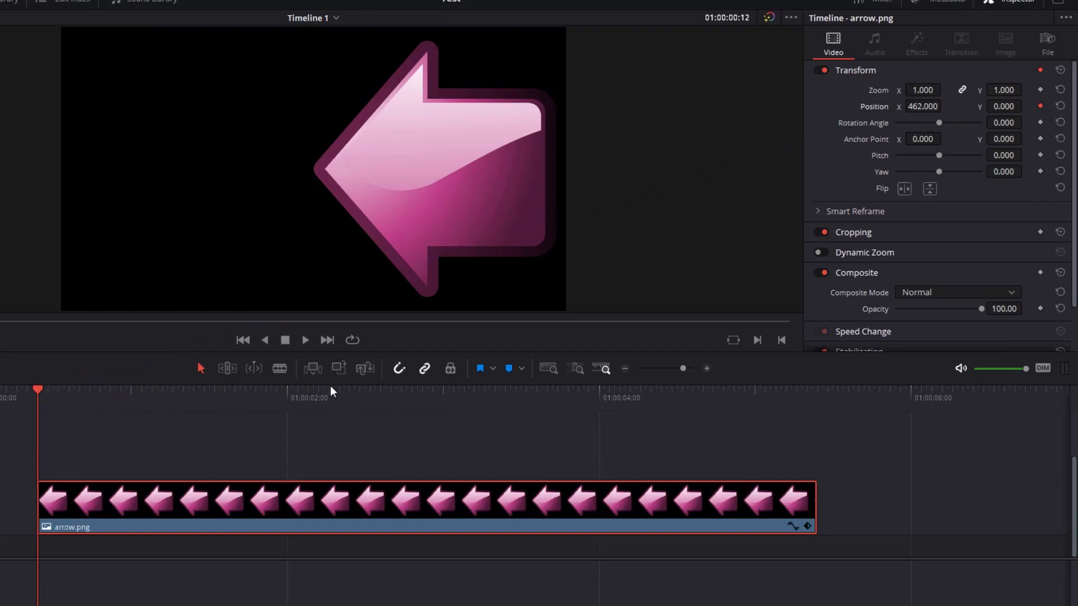
pyautogui.press('space')
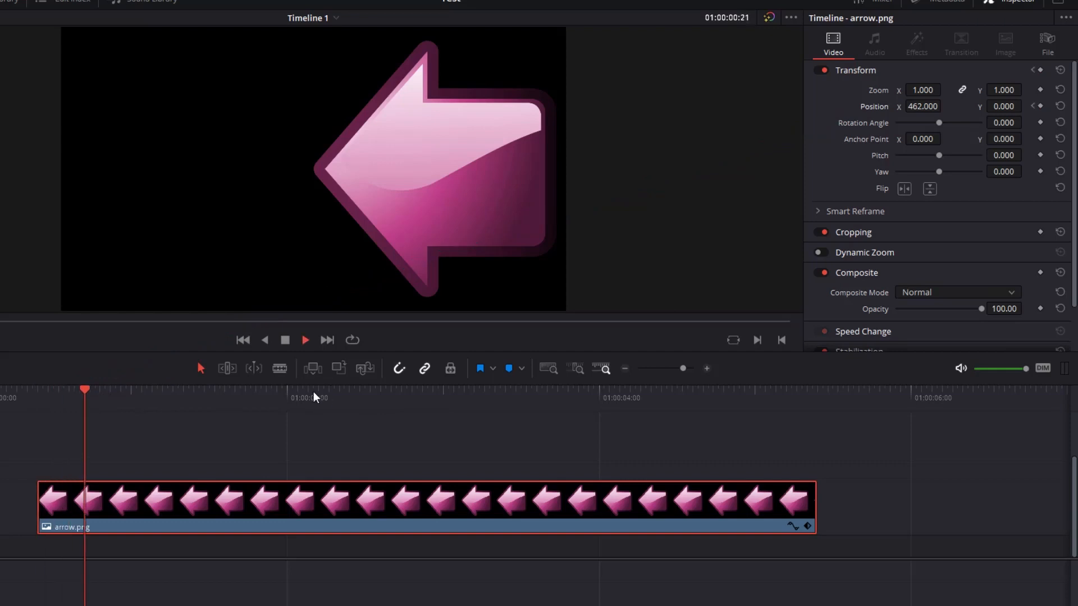
pyautogui.press('space')
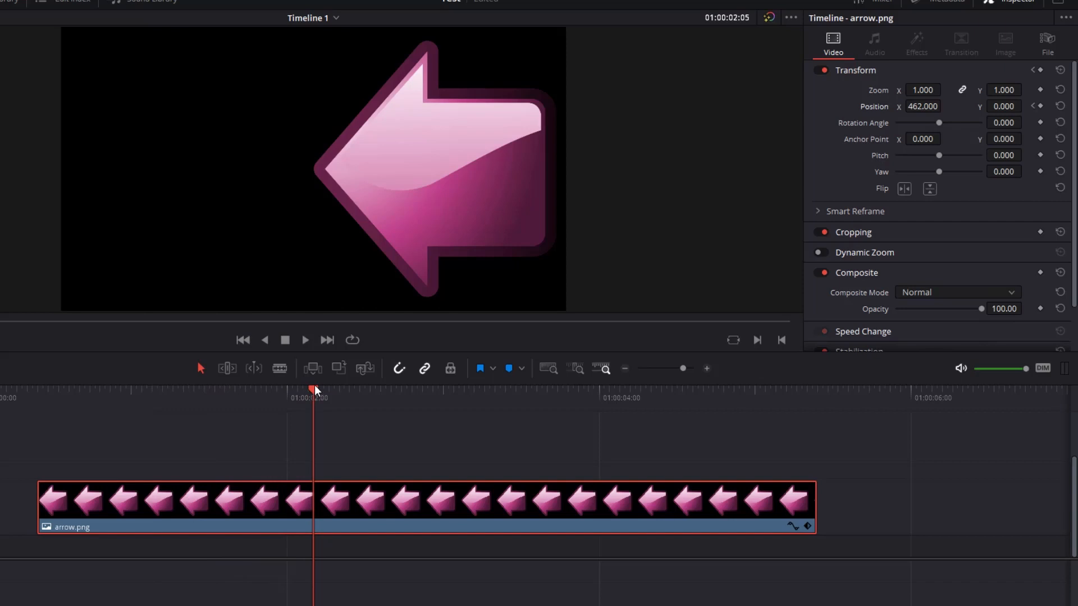
pyautogui.press('Up')
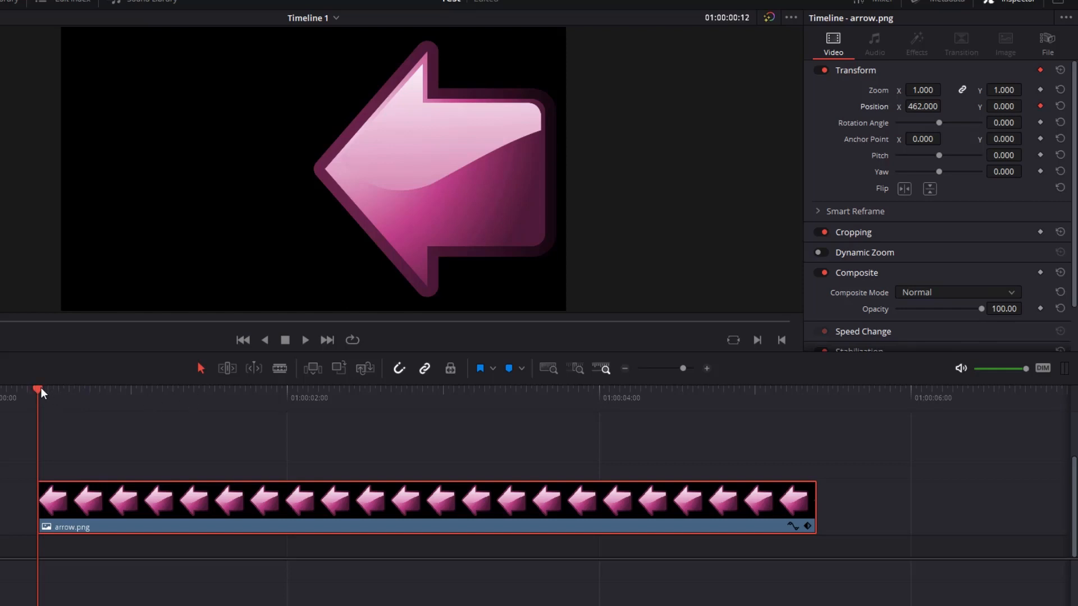
# Step: At 01:00:04:26, set the arrow's horizontal position to -1589 to create a second keyframe out of frame
pyautogui.moveTo(41, 392); pyautogui.dragTo(736, 425)
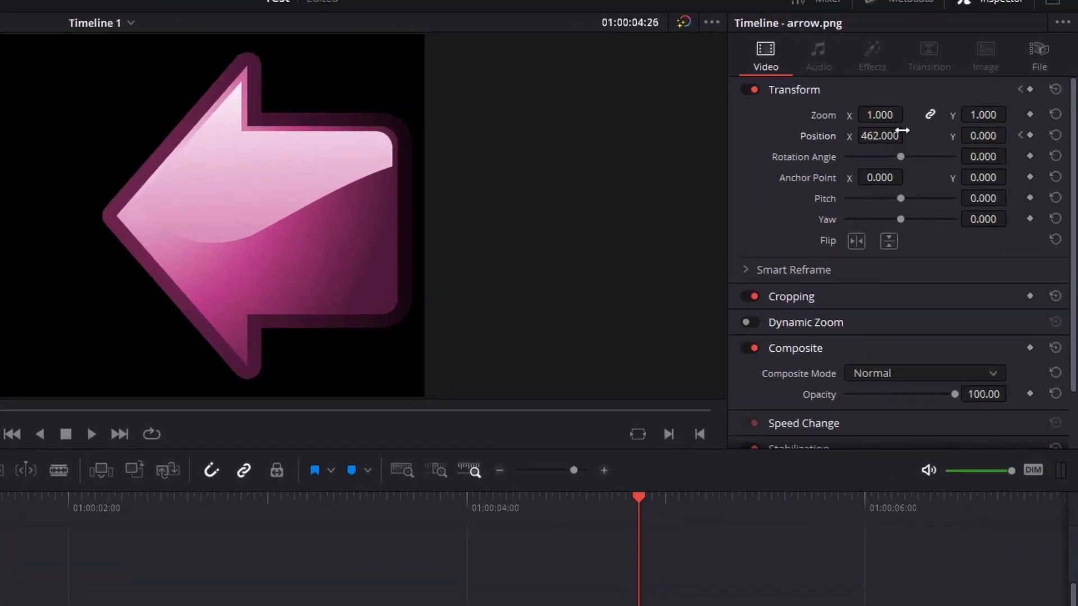
pyautogui.moveTo(902, 131); pyautogui.dragTo(62, 126)
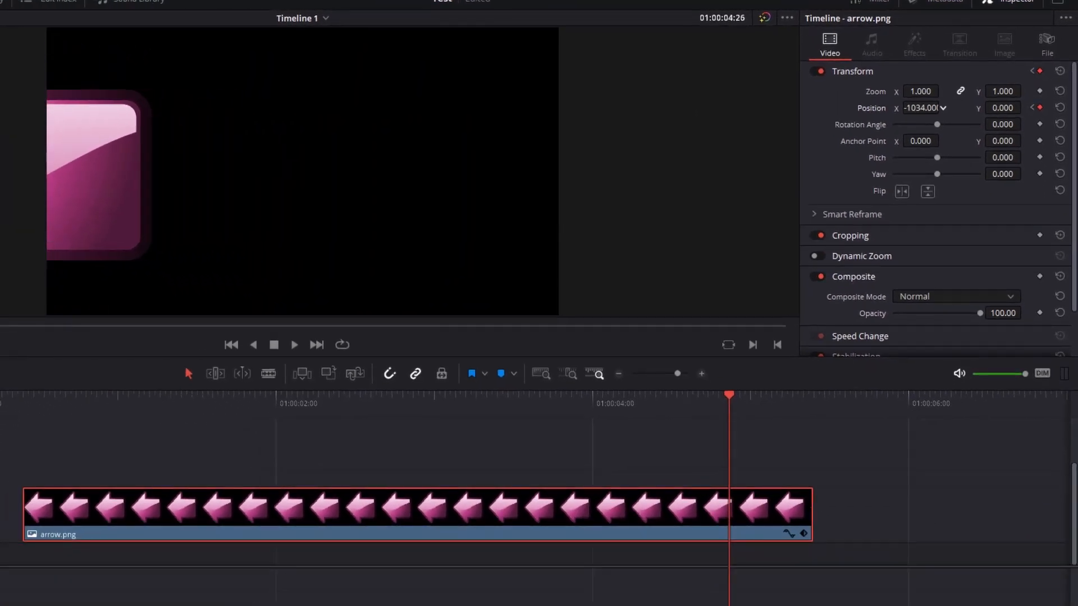
pyautogui.moveTo(920, 108); pyautogui.dragTo(609, 108)
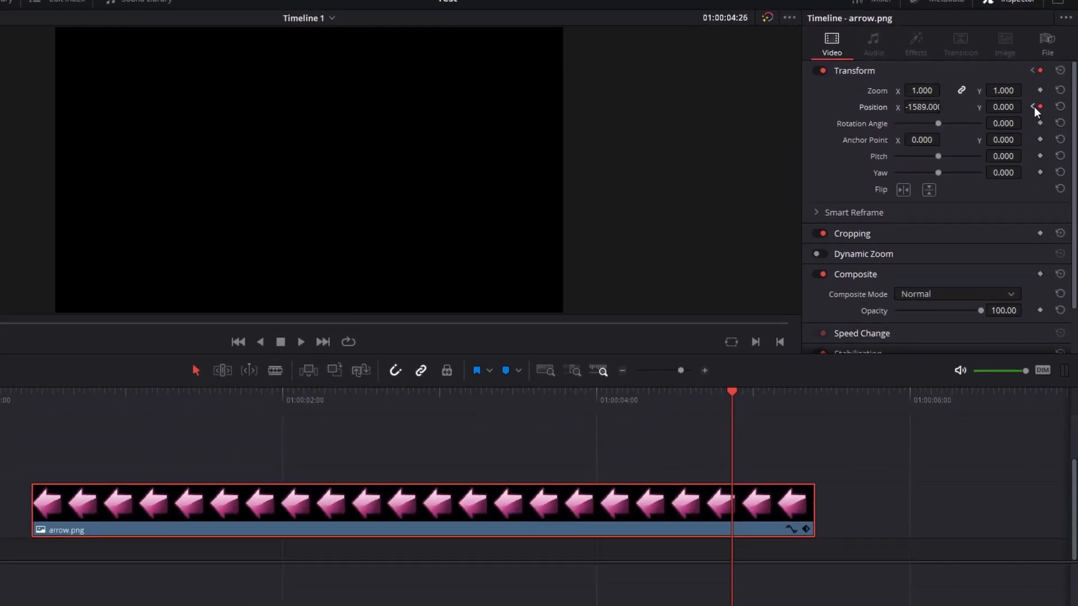
# Step: Step back and forth between the arrow clip's two position keyframes and play the animation from the first one
pyautogui.click(1033, 107)
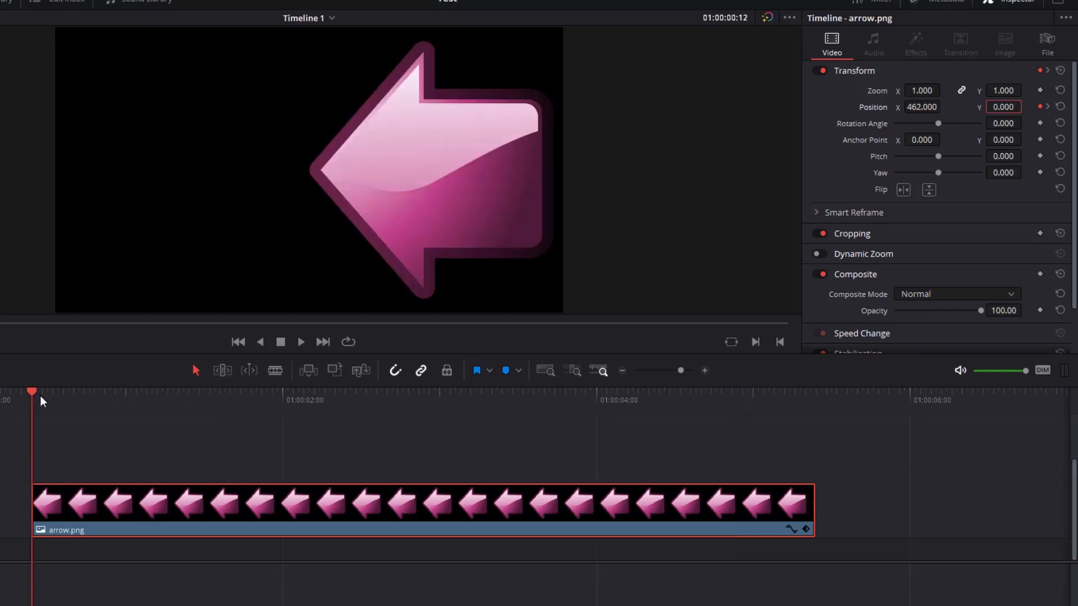
pyautogui.click(1047, 106)
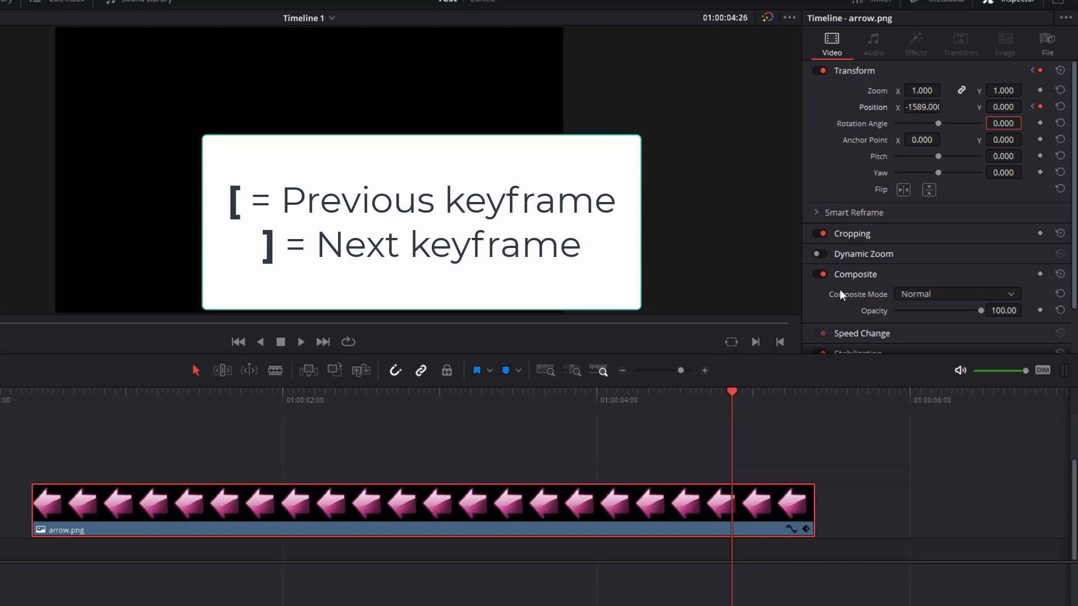
pyautogui.press('[')
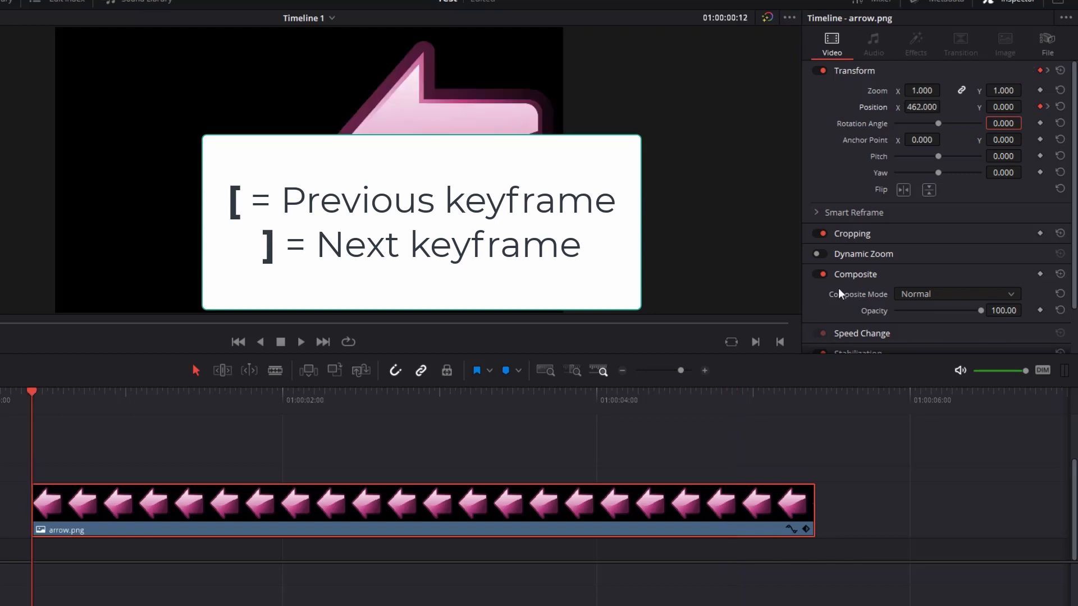
pyautogui.press(']')
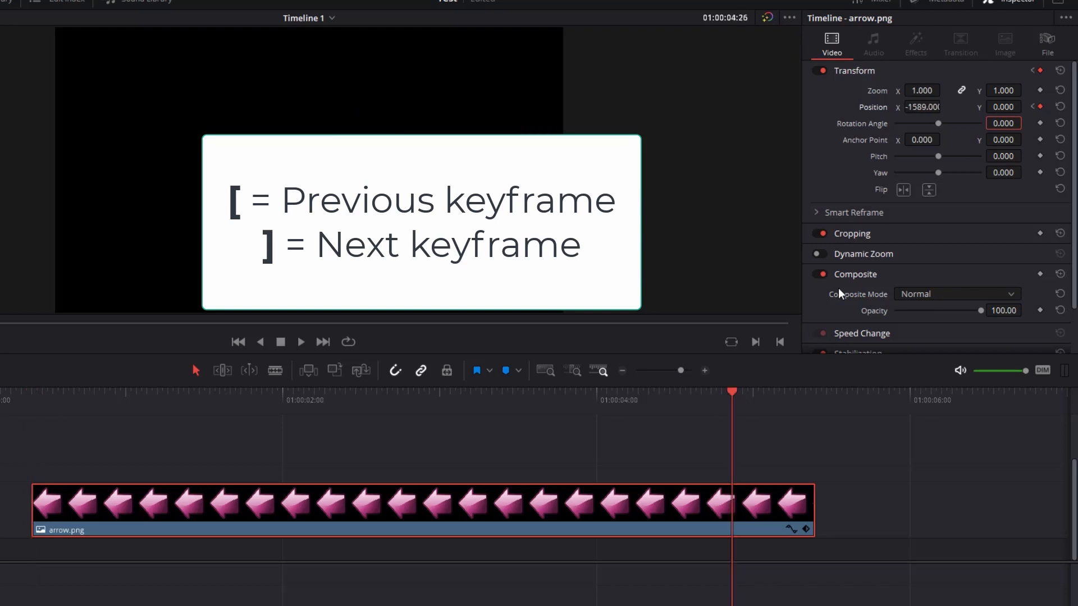
pyautogui.press('[')
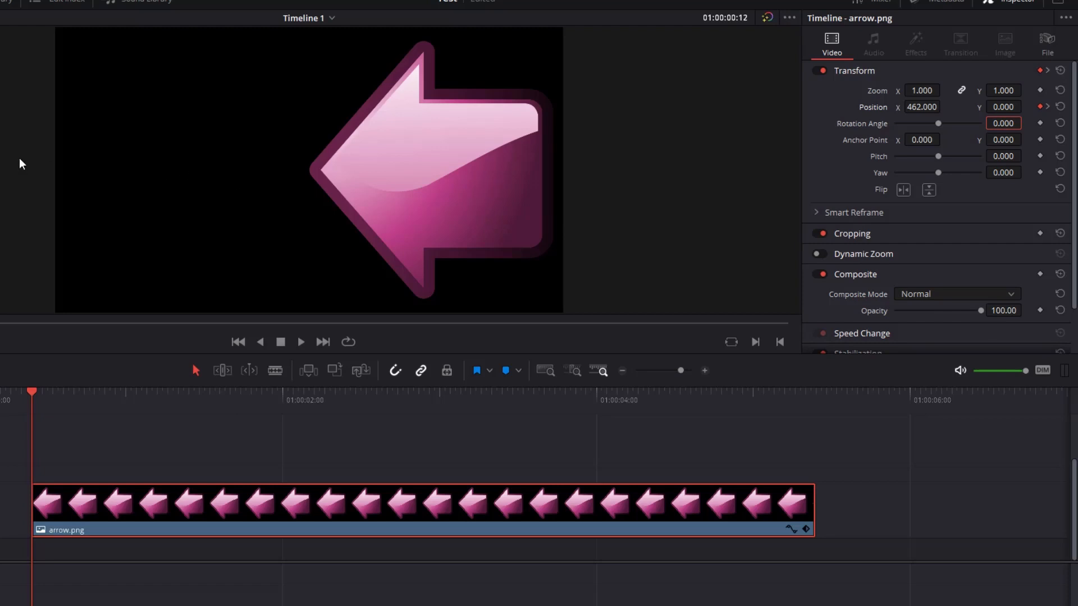
pyautogui.press('space')
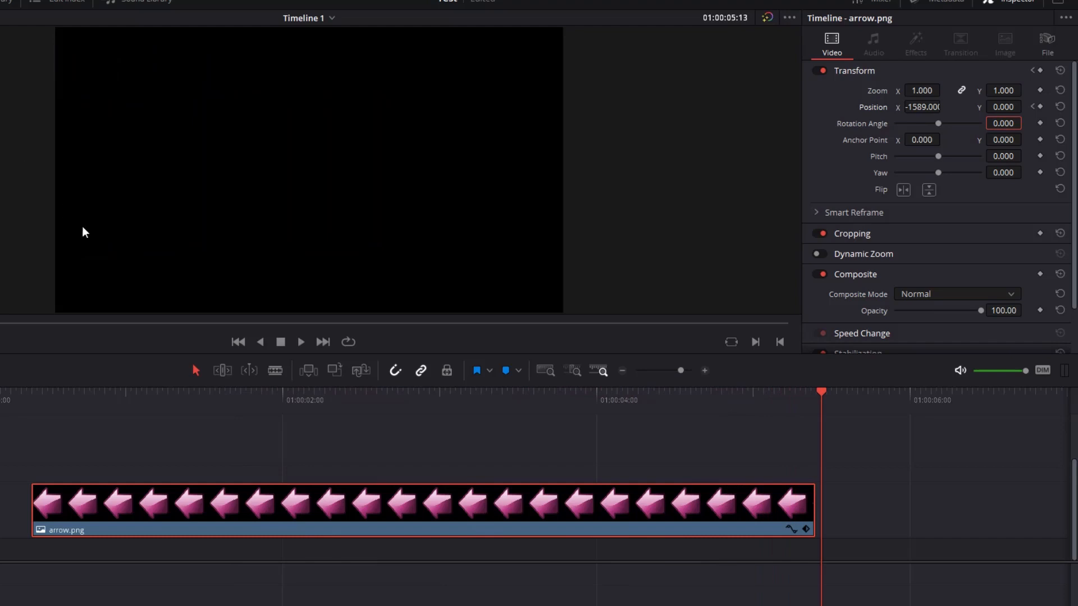
# Step: Inspect the arrow's in-between position at 01:00:02:02 and revisit both position keyframes, ending on the first
pyautogui.click(293, 393)
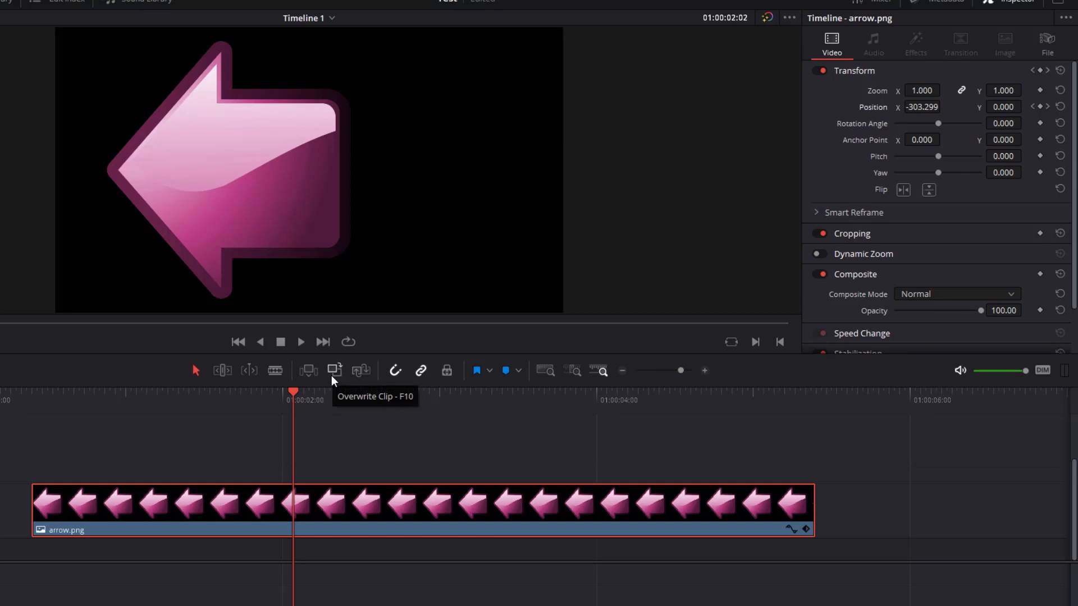
pyautogui.press('Up')
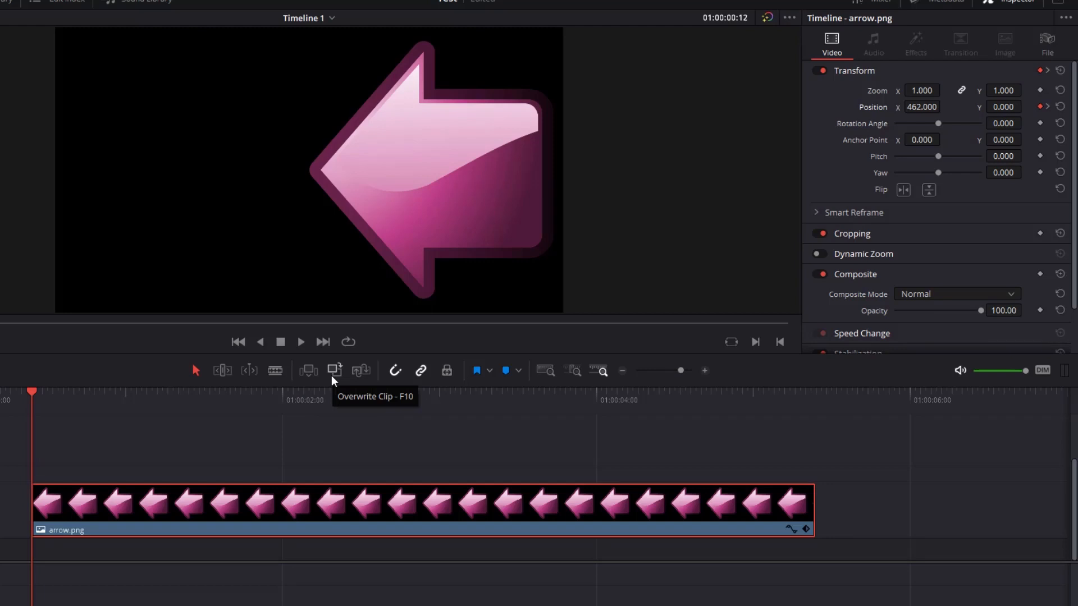
pyautogui.press(']')
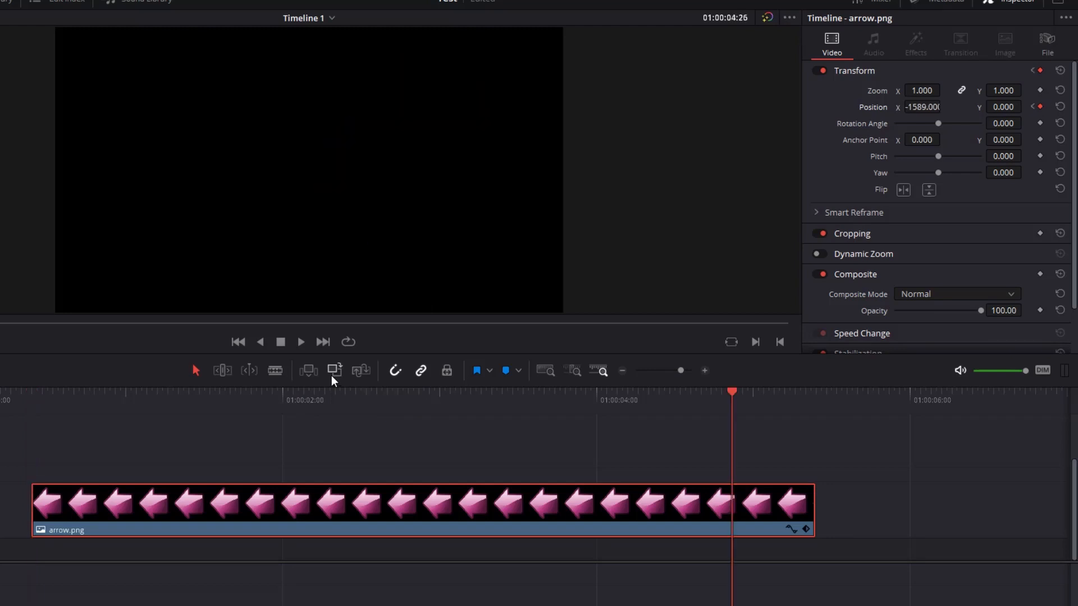
pyautogui.press('[')
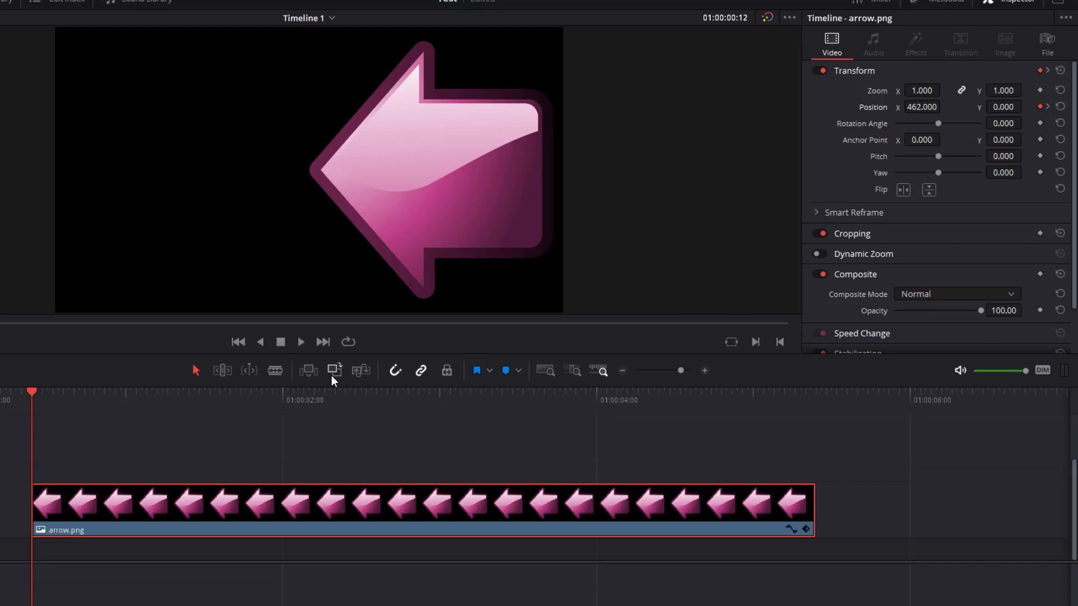
# Step: Shift the arrow clip forward by one frame and set its second keyframe's horizontal position to -473
pyautogui.press('.')
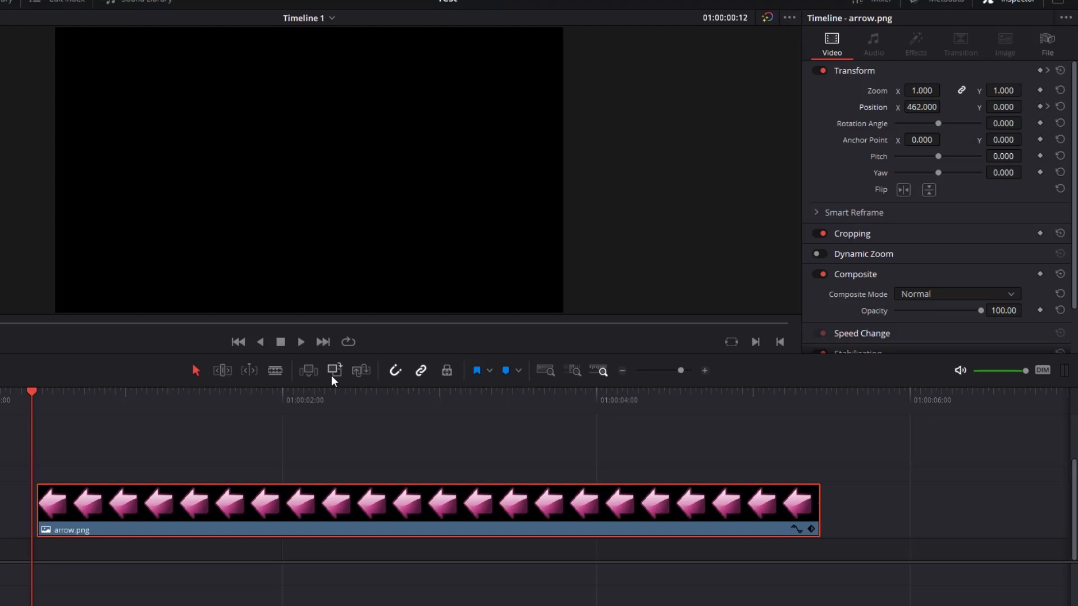
pyautogui.press(']')
pyautogui.press(']')
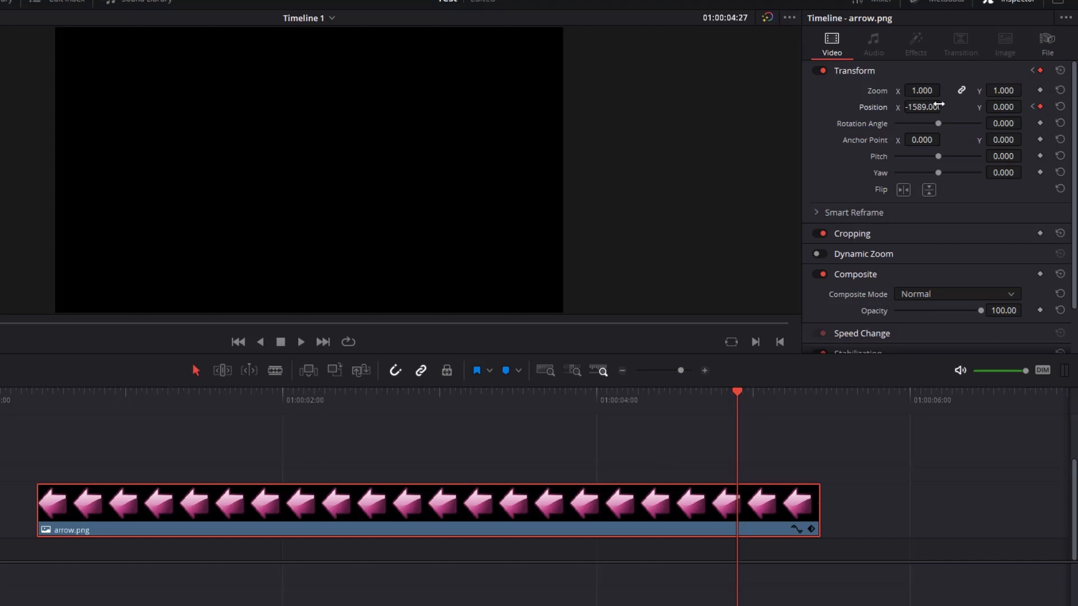
pyautogui.moveTo(913, 107); pyautogui.dragTo(841, 128)
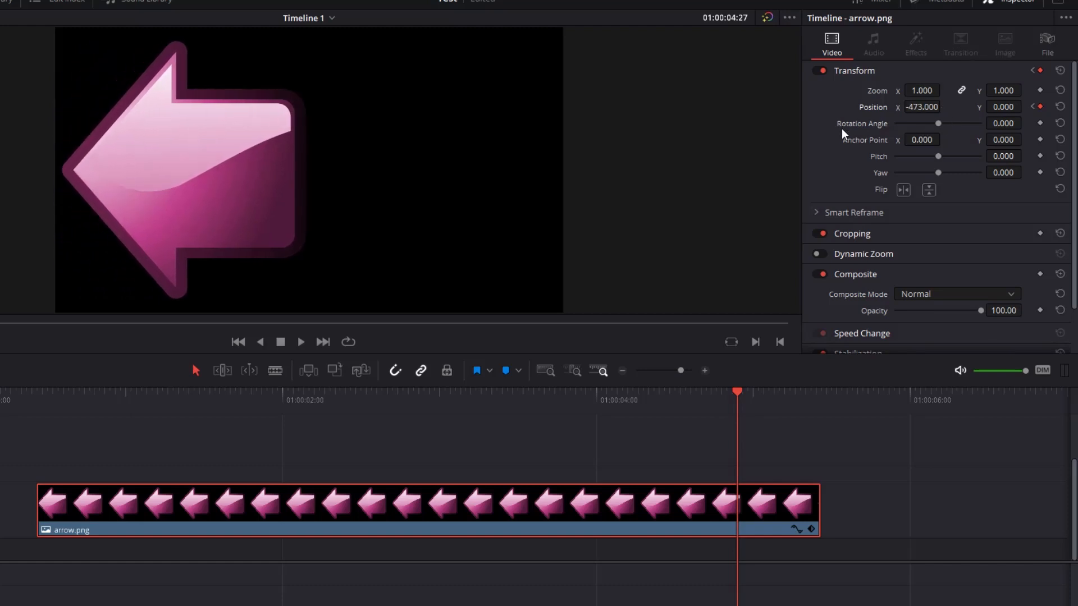
# Step: Play the arrow animation from the clip's start and examine its Position settings between the keyframes at 01:00:03:06
pyautogui.press('Up')
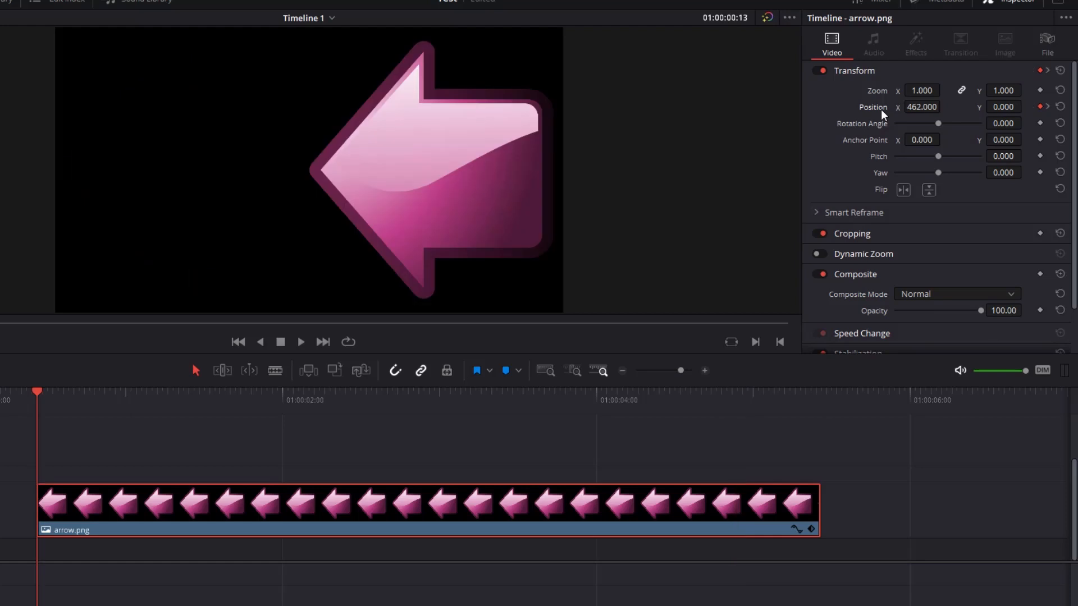
pyautogui.press('space')
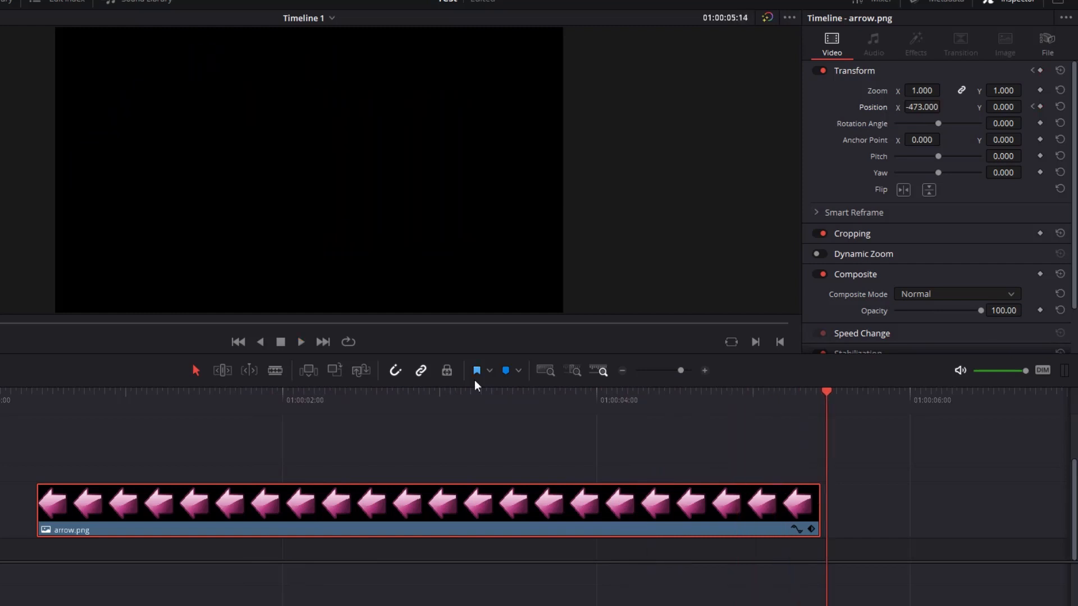
pyautogui.click(470, 400)
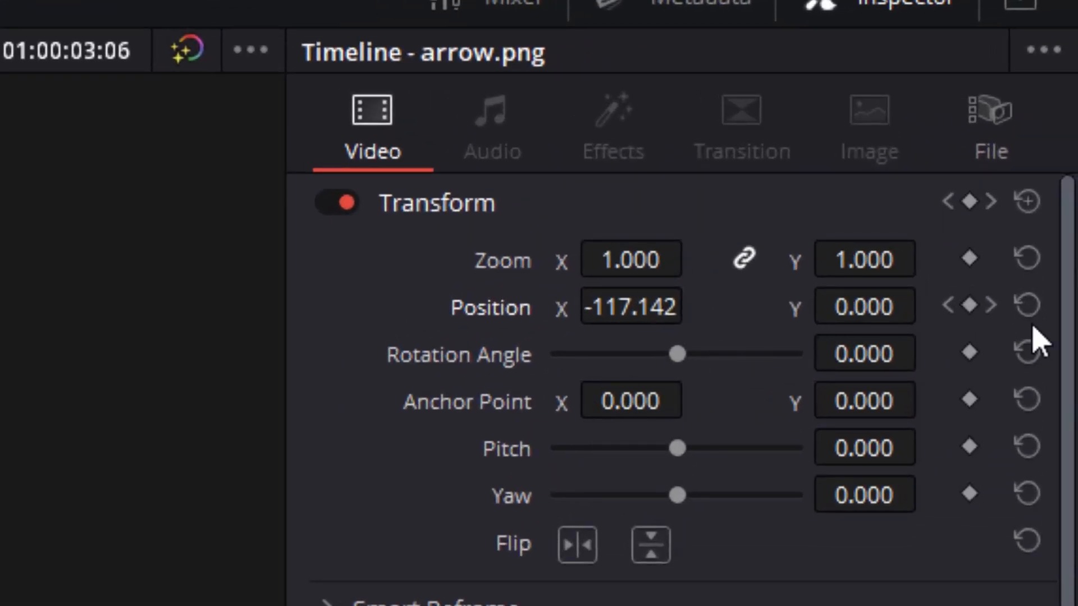
pyautogui.click(1029, 306)
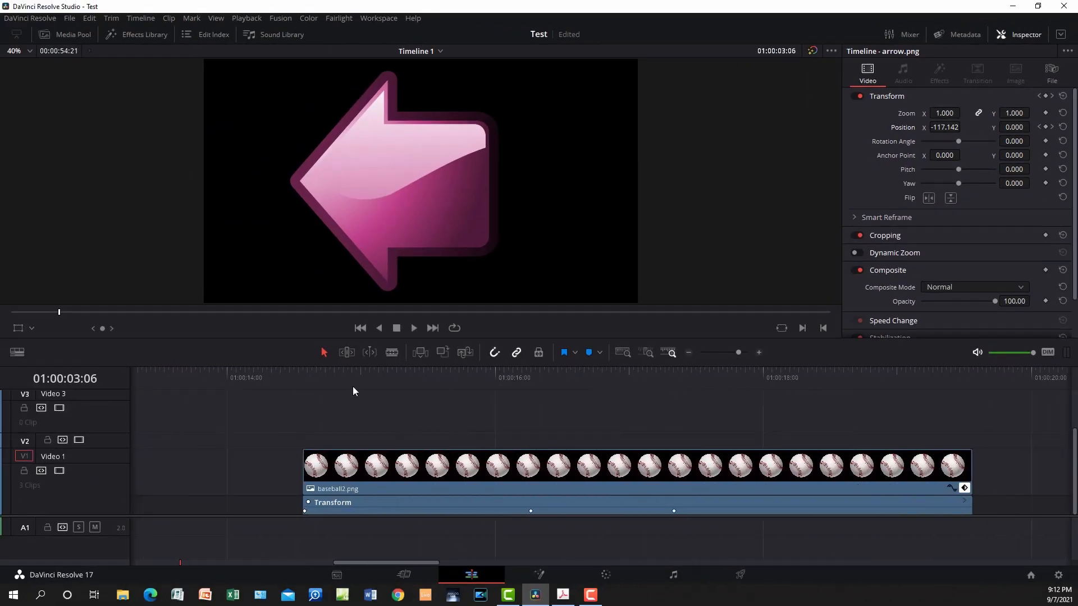
# Step: Play the baseball2.png clip's animation from its start and move the playhead back to 01:00:16:02
pyautogui.click(298, 369)
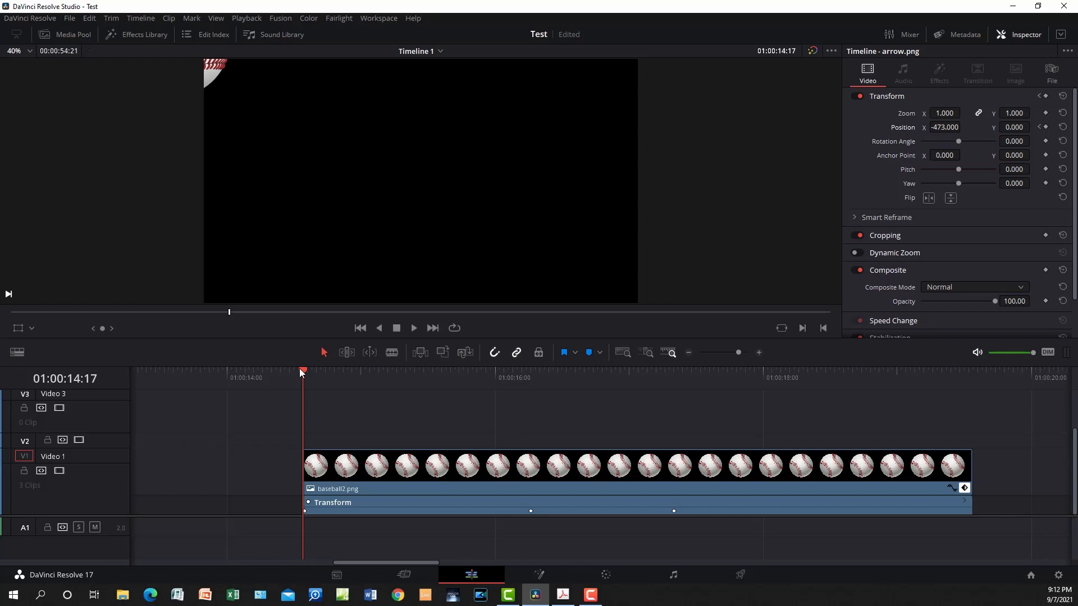
pyautogui.press('space')
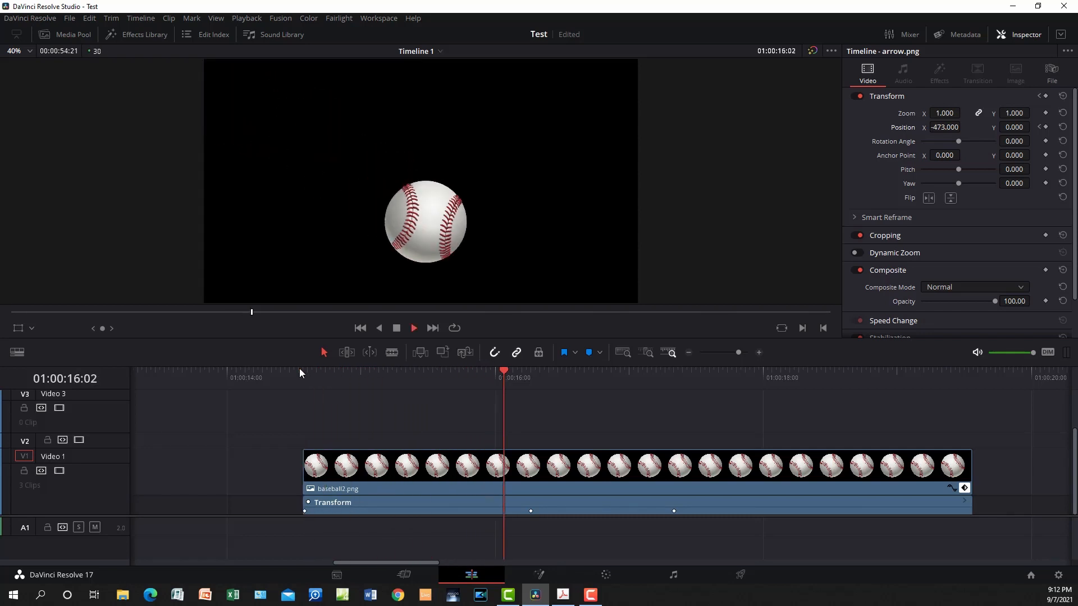
pyautogui.press('space')
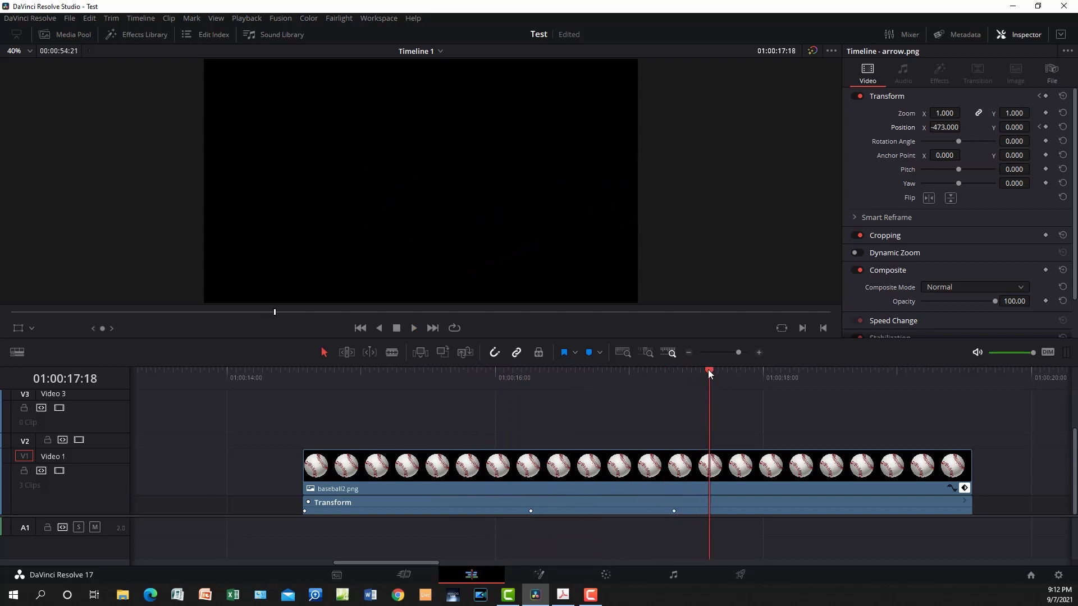
pyautogui.moveTo(708, 369); pyautogui.dragTo(506, 394)
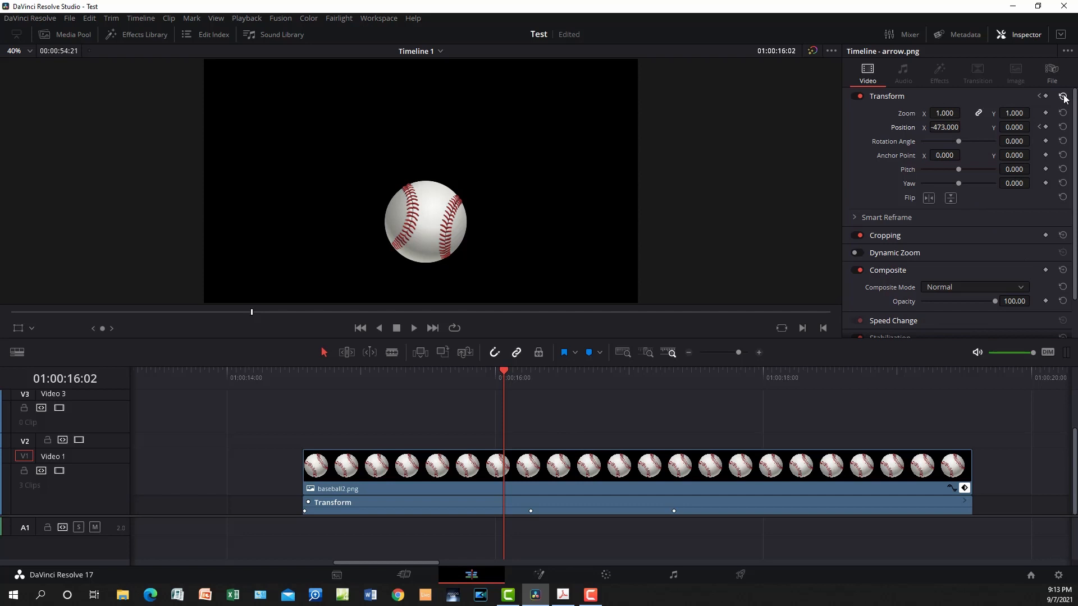
# Step: Reset all Transform settings and keyframes of the baseball2.png clip, check the clip at 01:00:15:16, and undo the reset
pyautogui.click(757, 484)
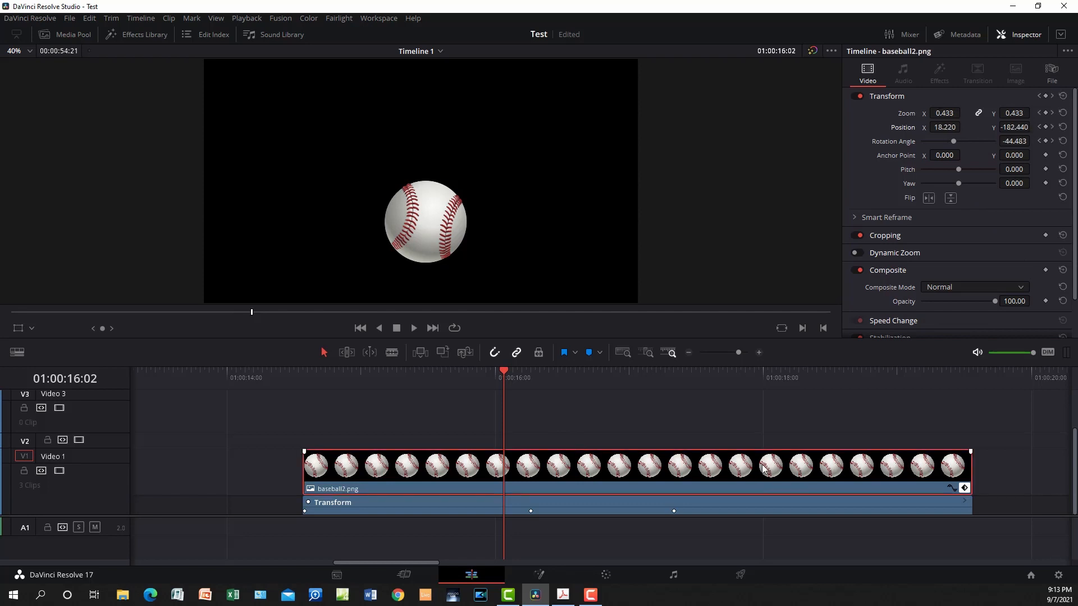
pyautogui.click(1063, 96)
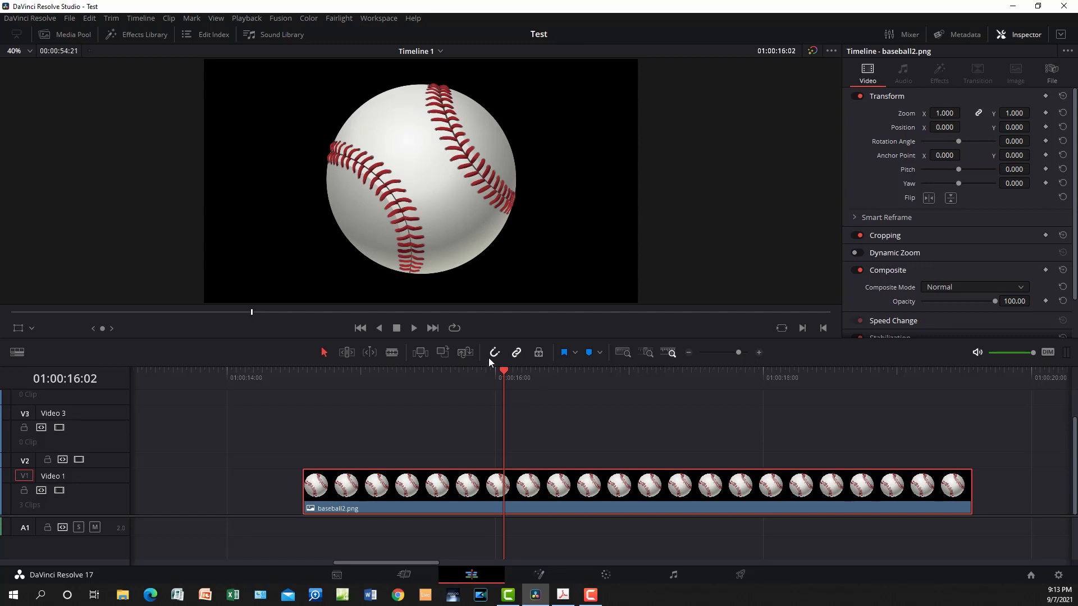
pyautogui.moveTo(505, 371); pyautogui.dragTo(434, 404)
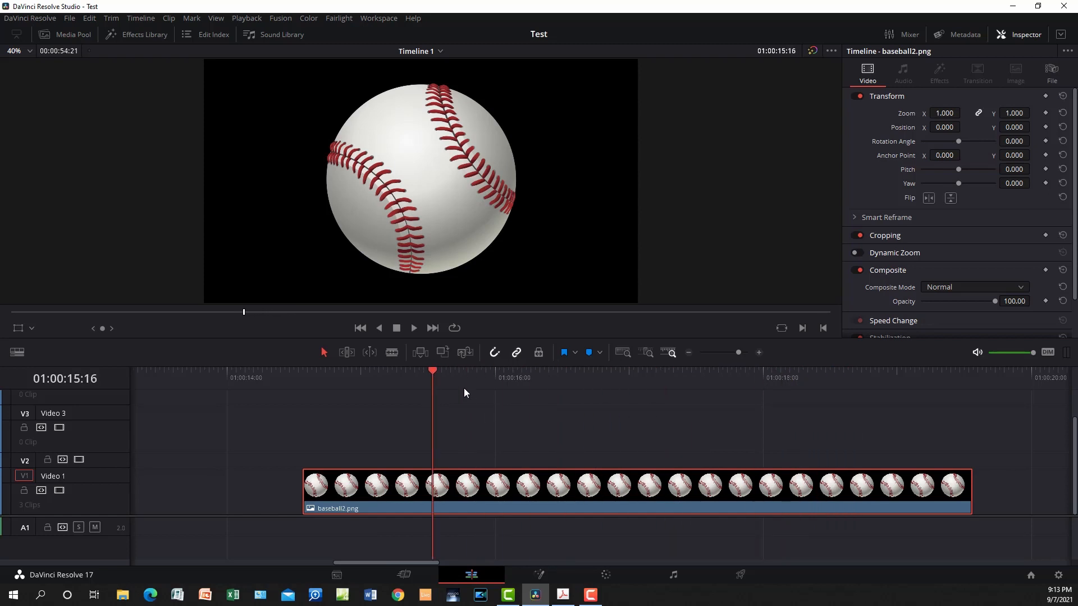
pyautogui.hotkey('ctrl', 'z')
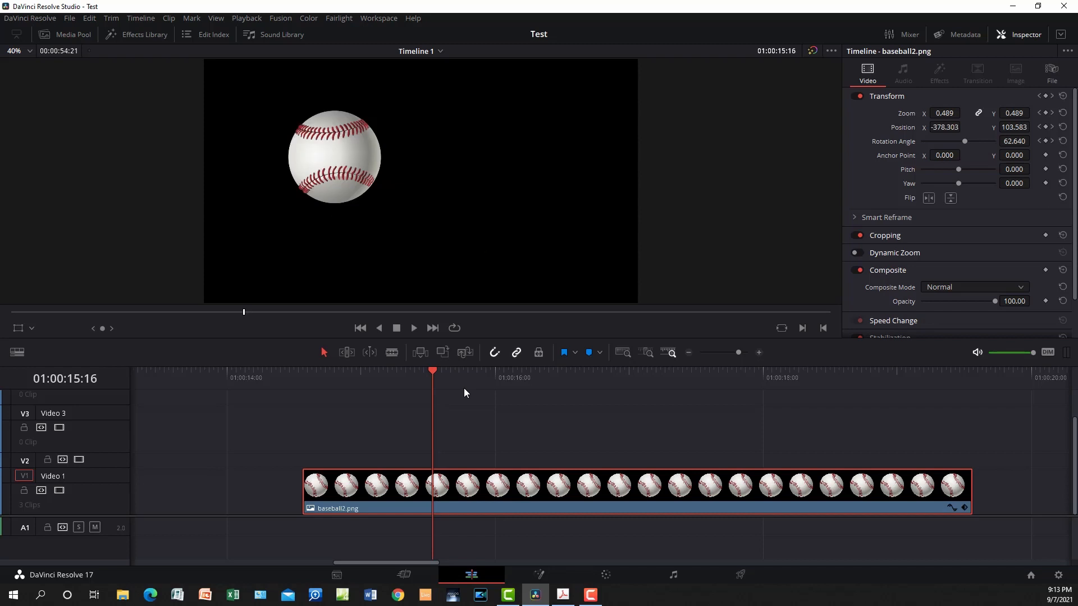
# Step: Save the project
pyautogui.hotkey('ctrl', 's')
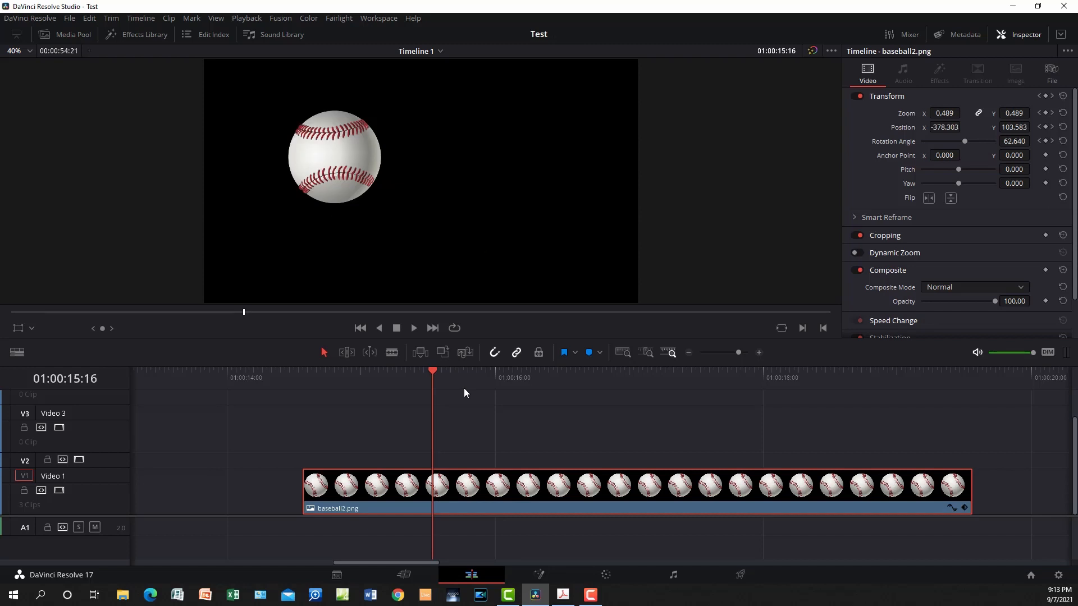